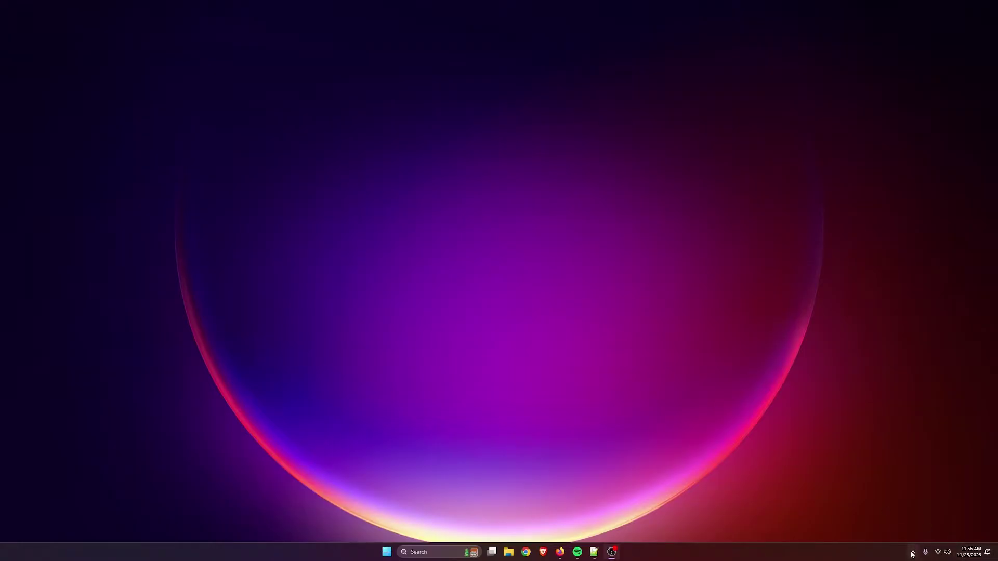
- Trigger the Windows Snipping Tool capture overlay and cancel it without capturing
{"action": "key", "text": "super+shift+s"}
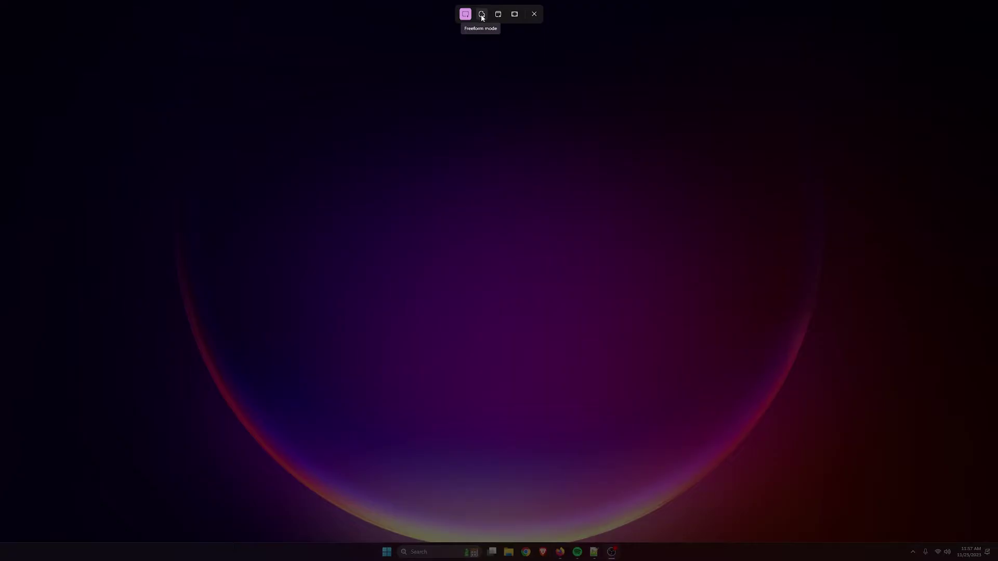
{"action": "key", "text": "Escape"}
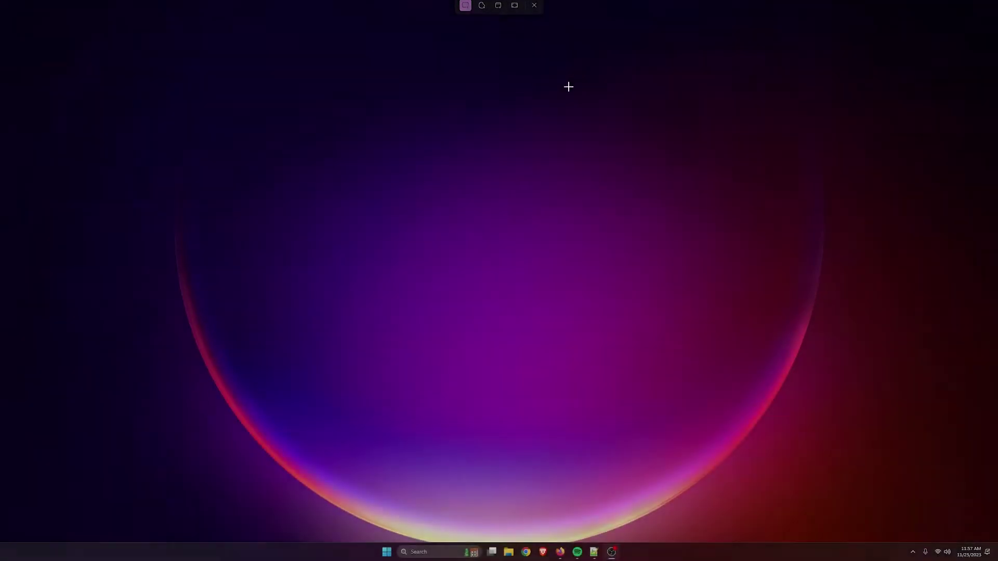
- Check Greenshot Preferences that Capture region is bound to Prnt scrn, then close the dialog
{"action": "left_click", "coordinate": [913, 552]}
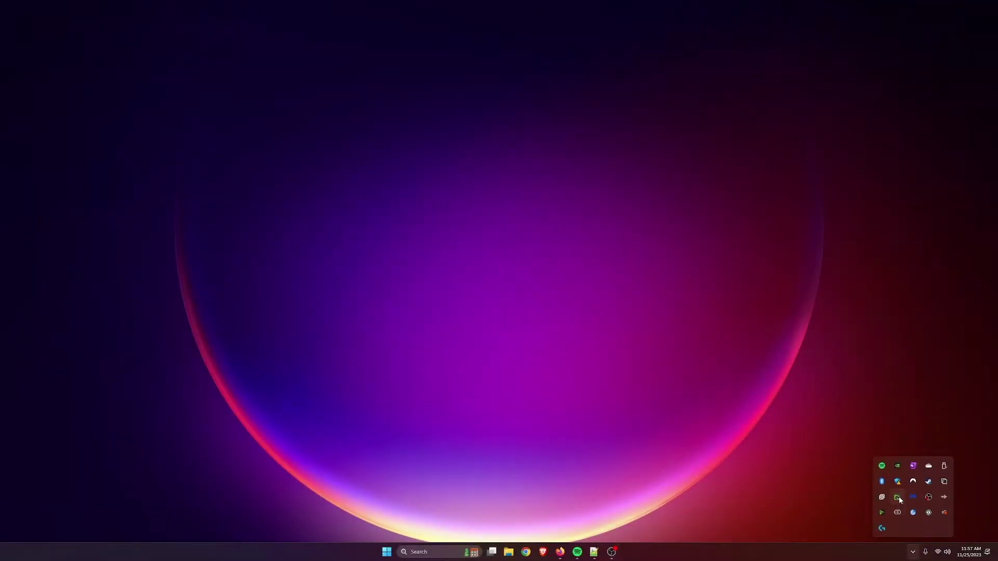
{"action": "right_click", "coordinate": [899, 496]}
{"action": "left_click", "coordinate": [834, 452]}
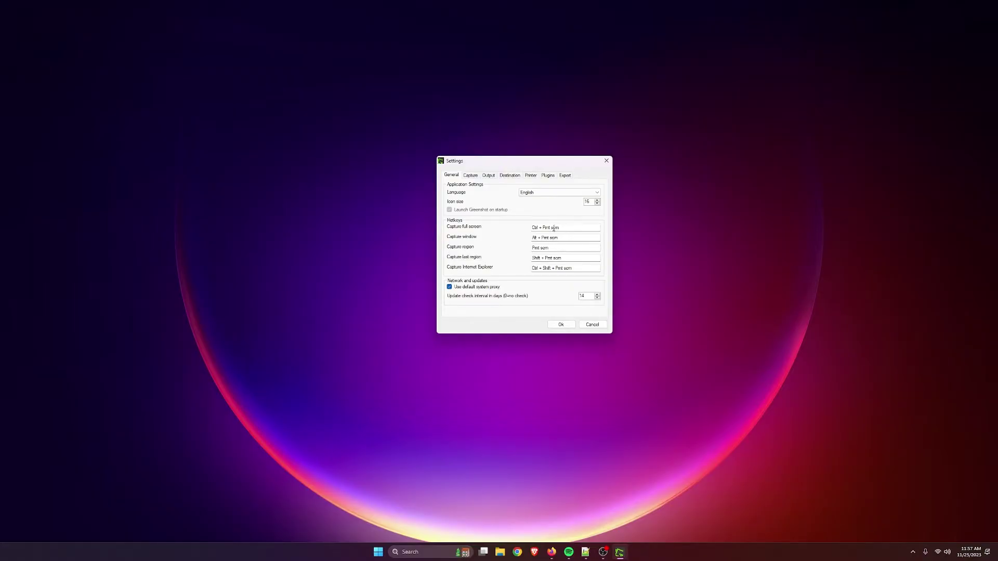
{"action": "left_click", "coordinate": [606, 161]}
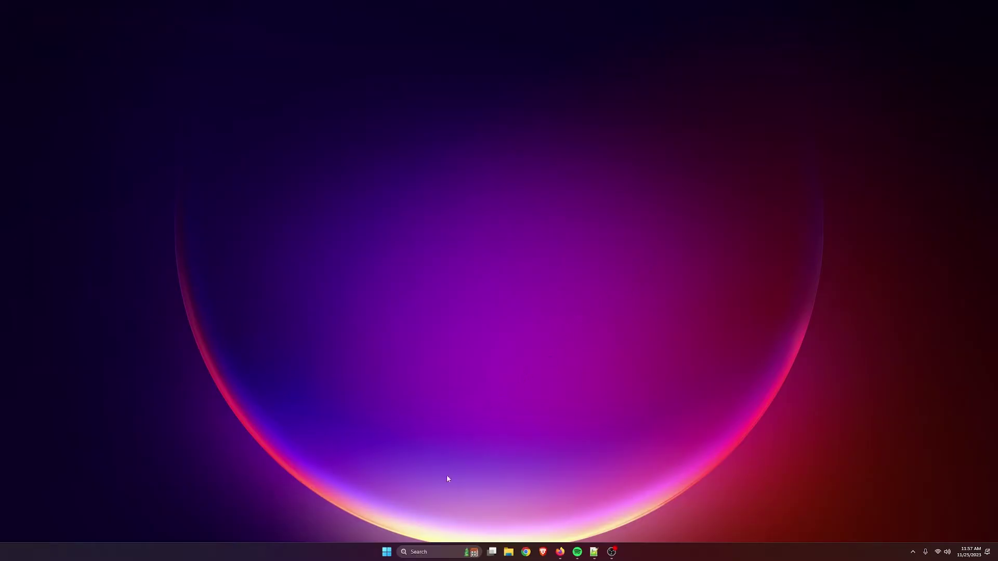
- Search Windows for 'access' and go to Accessibility keyboard settings
{"action": "left_click", "coordinate": [442, 551]}
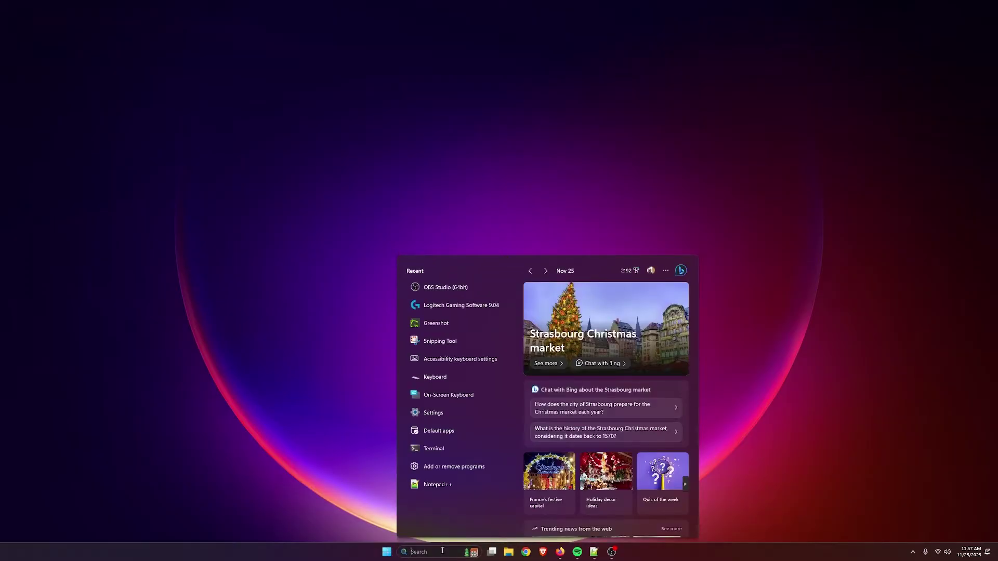
{"action": "type", "text": "a"}
{"action": "type", "text": "cessi"}
{"action": "key", "text": "BackSpace"}
{"action": "key", "text": "BackSpace"}
{"action": "key", "text": "BackSpace"}
{"action": "type", "text": "ce"}
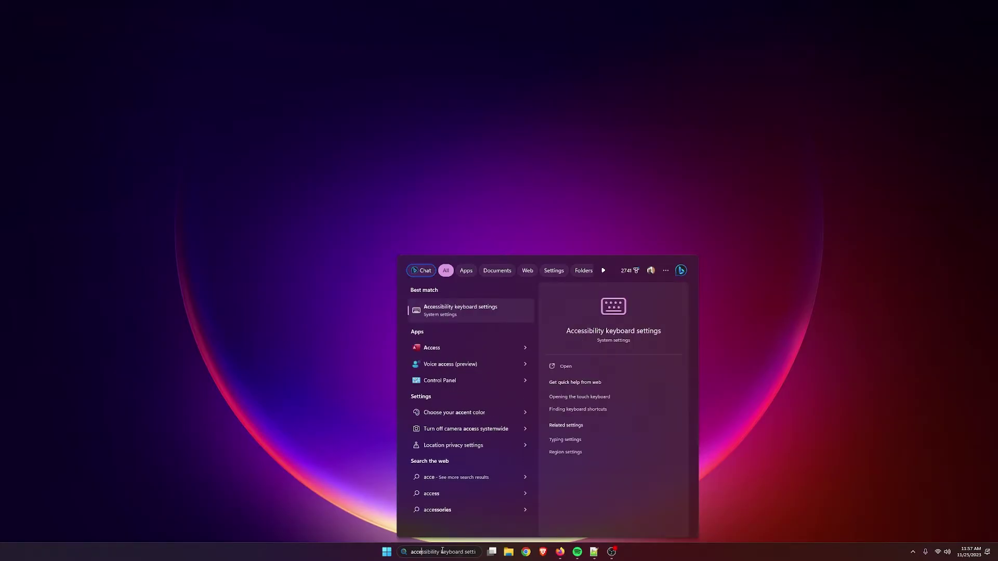
{"action": "left_click", "coordinate": [478, 311]}
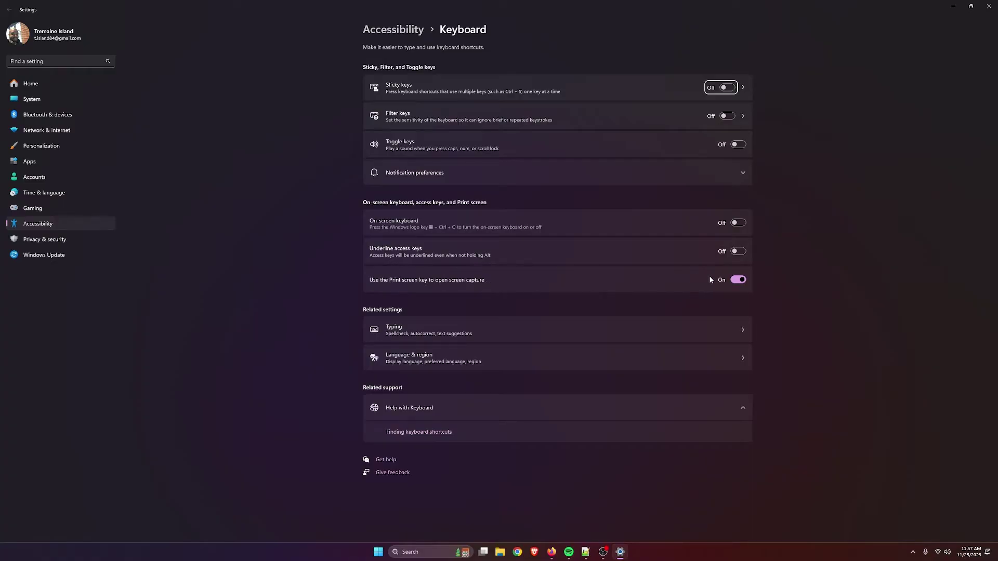
- Switch 'Use the Print screen key to open screen capture' Off and close Settings
{"action": "left_click", "coordinate": [740, 279]}
{"action": "left_click", "coordinate": [988, 6]}
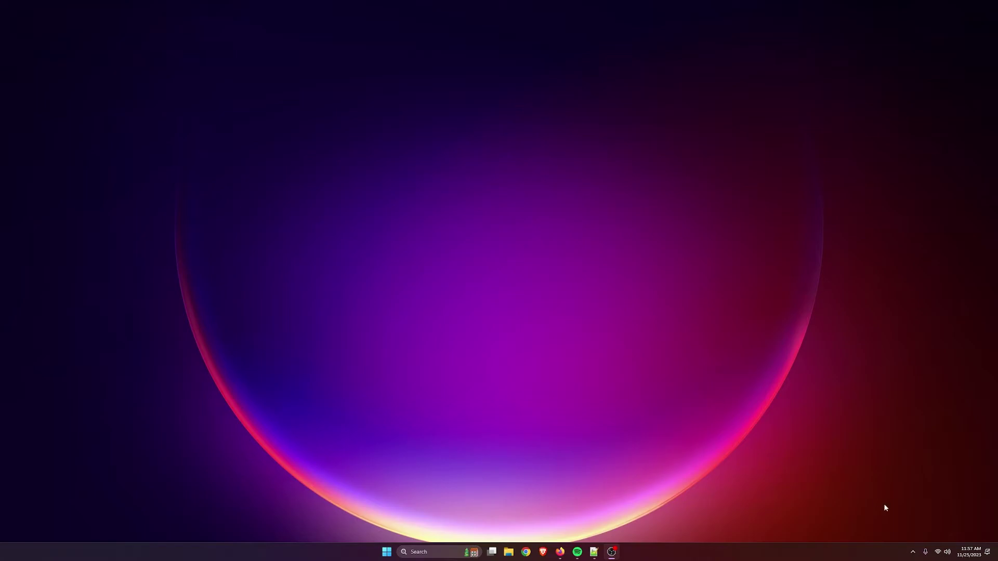
- Exit Greenshot from its tray menu and relaunch it via Start search
{"action": "left_click", "coordinate": [913, 553]}
{"action": "right_click", "coordinate": [897, 498]}
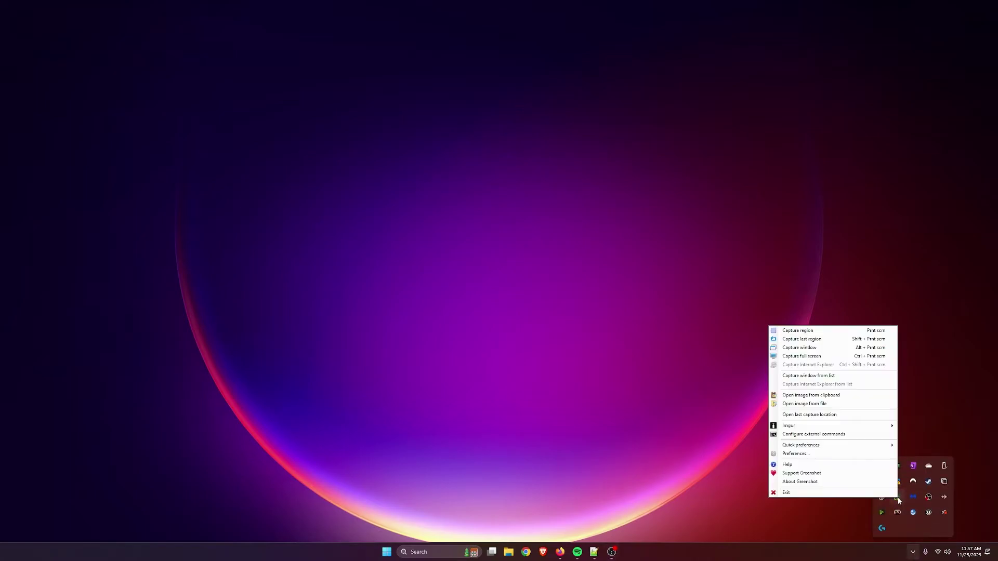
{"action": "left_click", "coordinate": [851, 489]}
{"action": "left_click", "coordinate": [426, 552]}
{"action": "type", "text": "greenshot"}
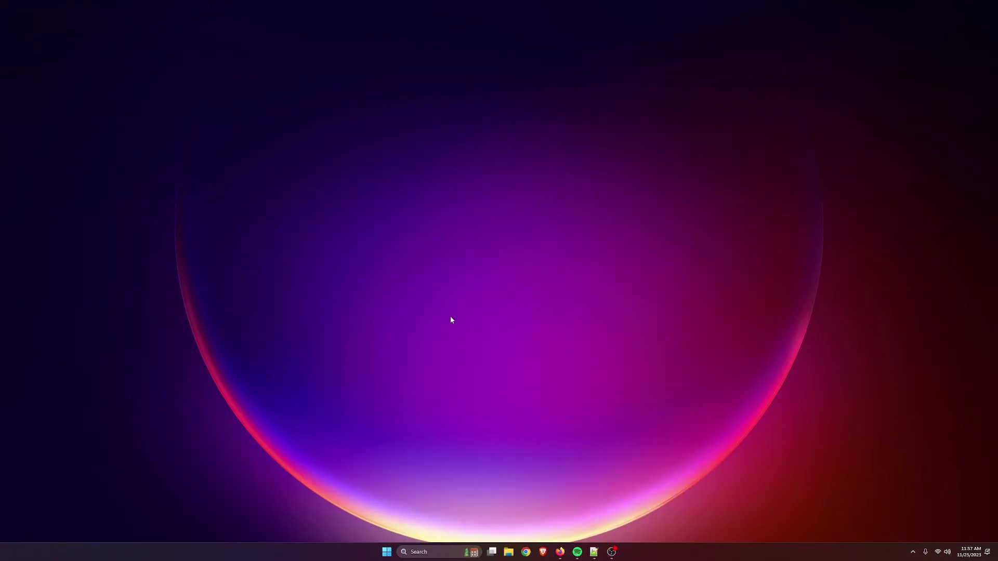
- Verify Print Screen now starts Greenshot region capture and grab a wallpaper region
{"action": "key", "text": "Print"}
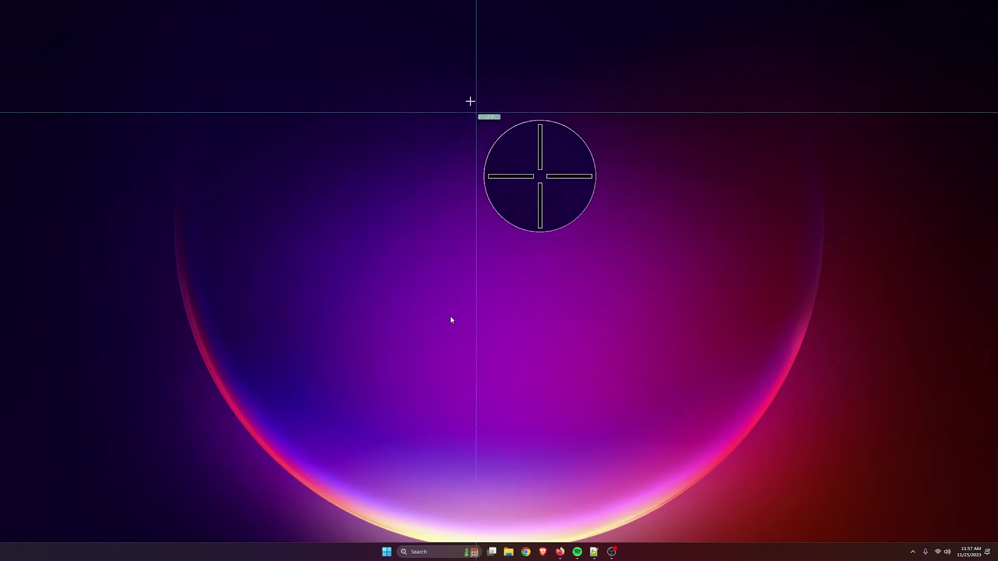
{"action": "left_click_drag", "start_coordinate": [472, 103], "coordinate": [713, 272]}
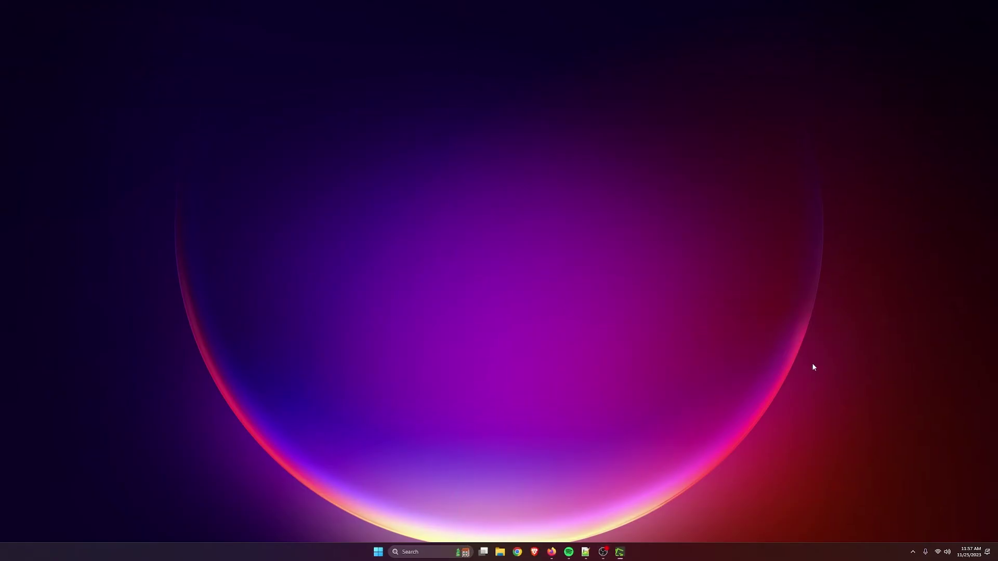
{"action": "left_click", "coordinate": [913, 552]}
{"action": "right_click", "coordinate": [897, 498]}
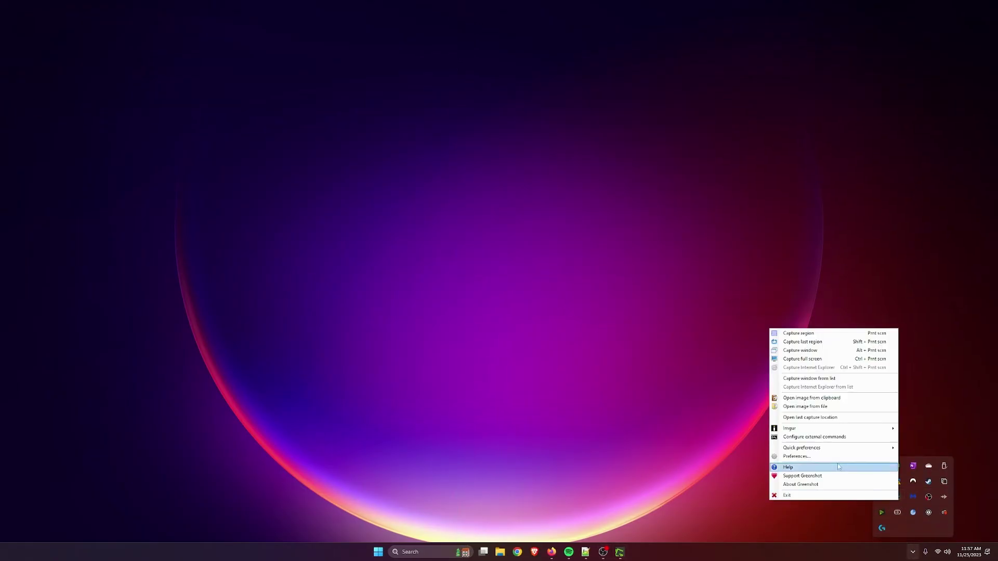
- Dismiss the tray menu, view the capture in Greenshot's image editor and close the editor
{"action": "left_click", "coordinate": [435, 104]}
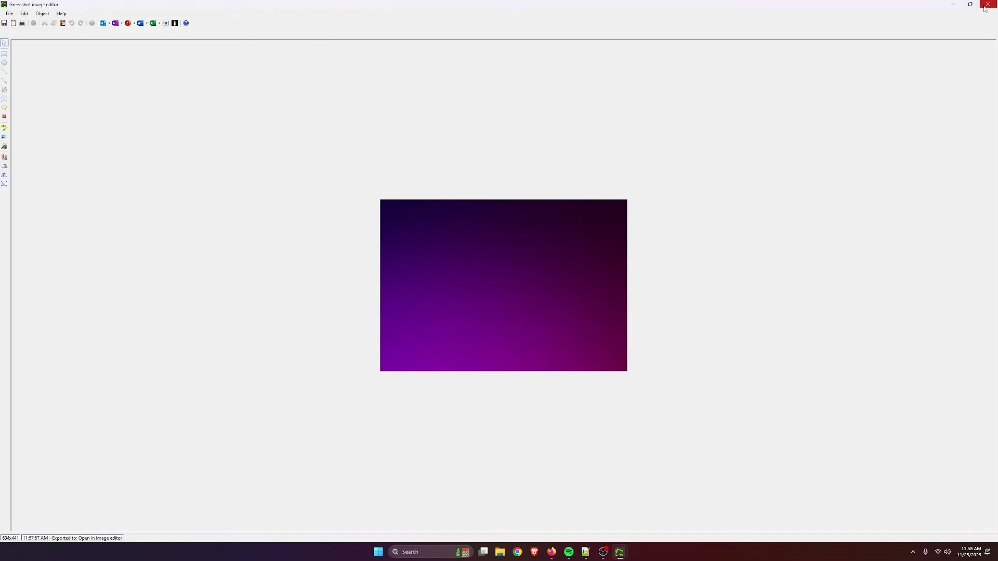
{"action": "left_click", "coordinate": [987, 5]}
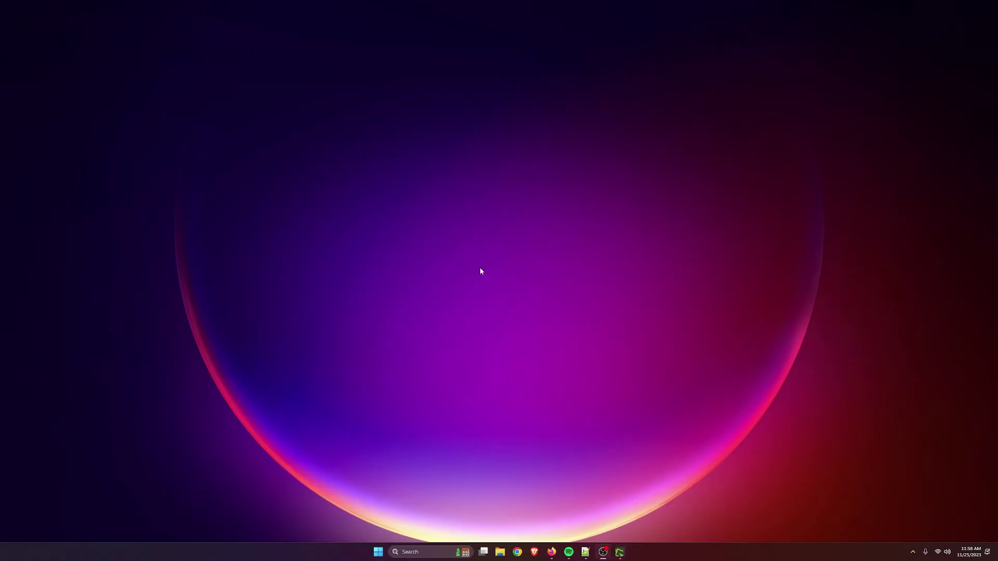